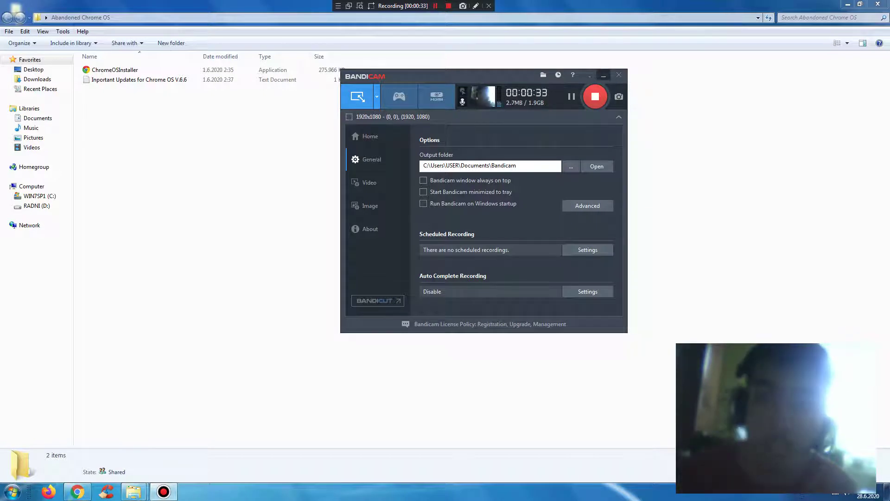
# Minimize the Bandicam recorder window so only the Abandoned Chrome OS folder shows.
pyautogui.click(603, 74)
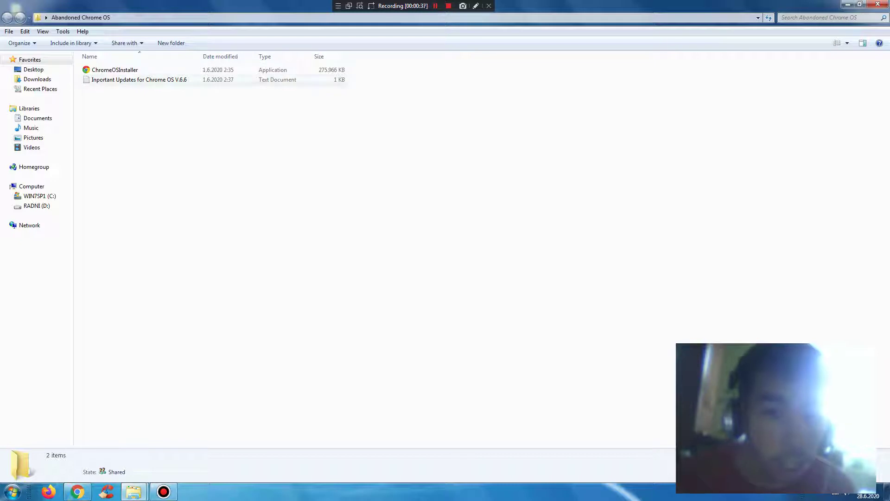
pyautogui.click(139, 79)
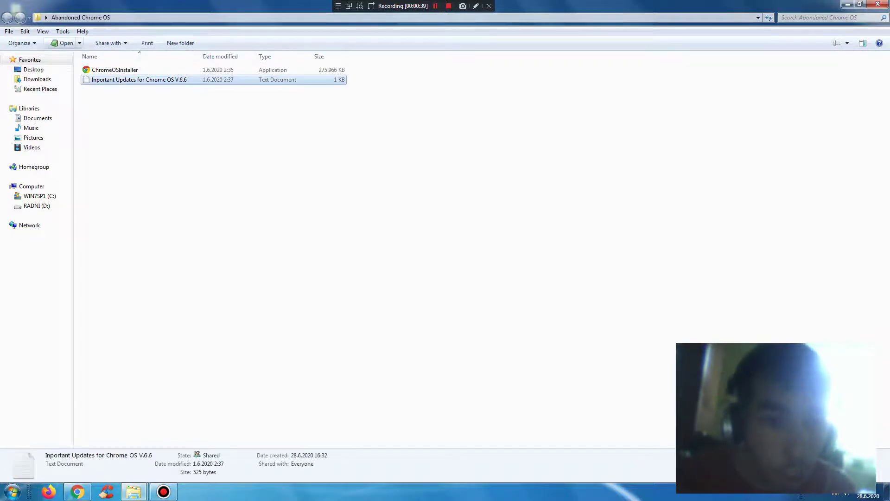
pyautogui.click(79, 43)
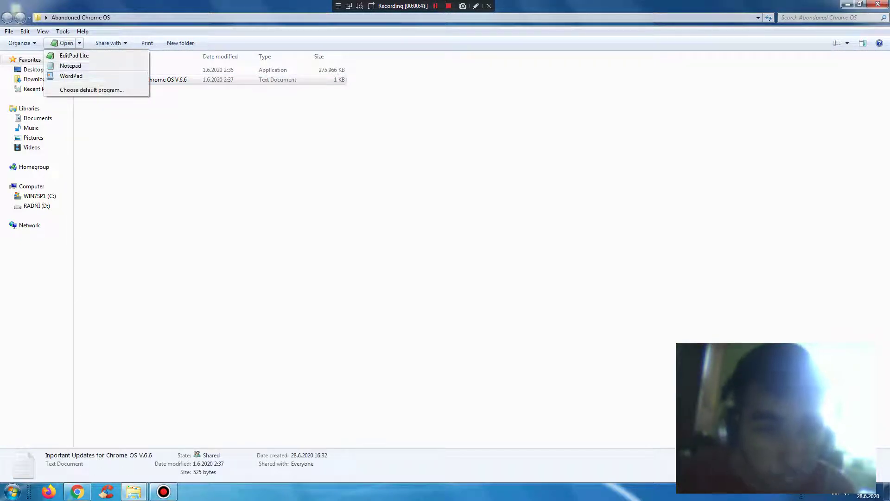
pyautogui.click(70, 66)
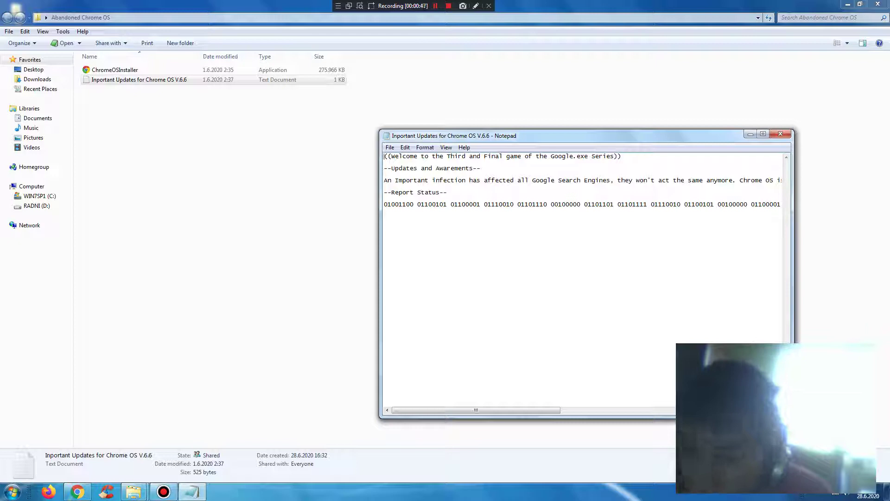
pyautogui.moveTo(476, 410); pyautogui.dragTo(641, 411)
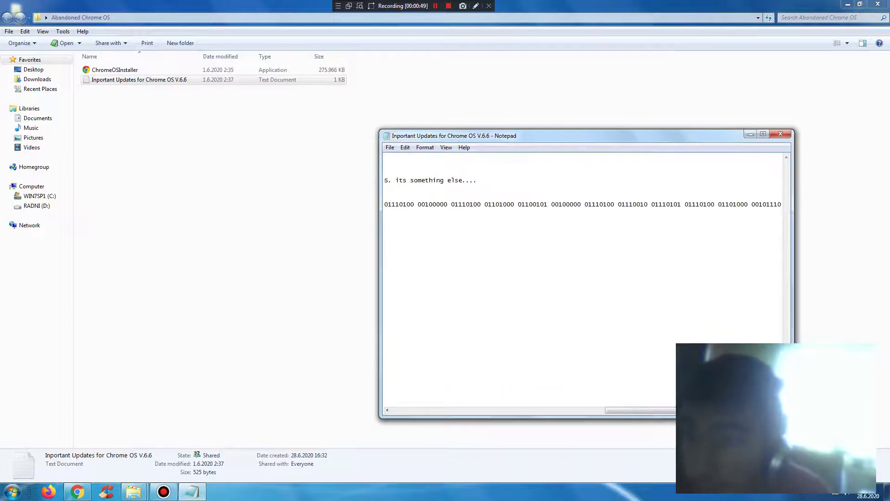
pyautogui.hotkey('alt', 'F4')
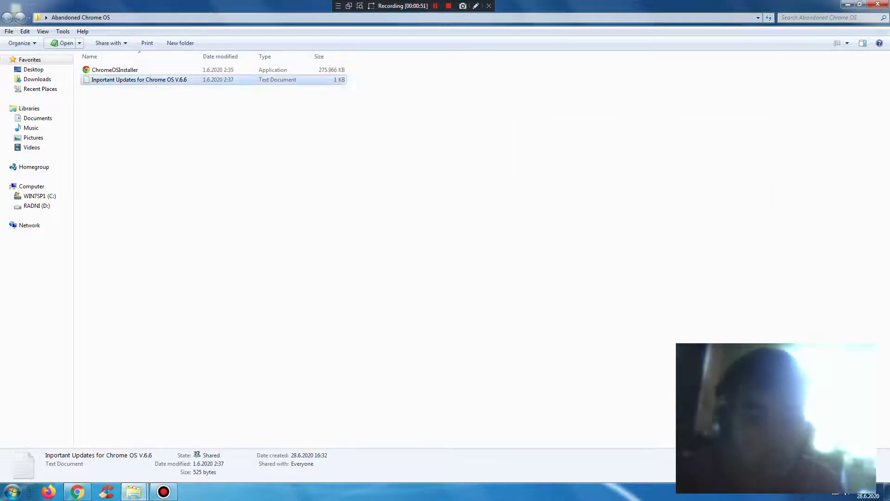
pyautogui.click(115, 70)
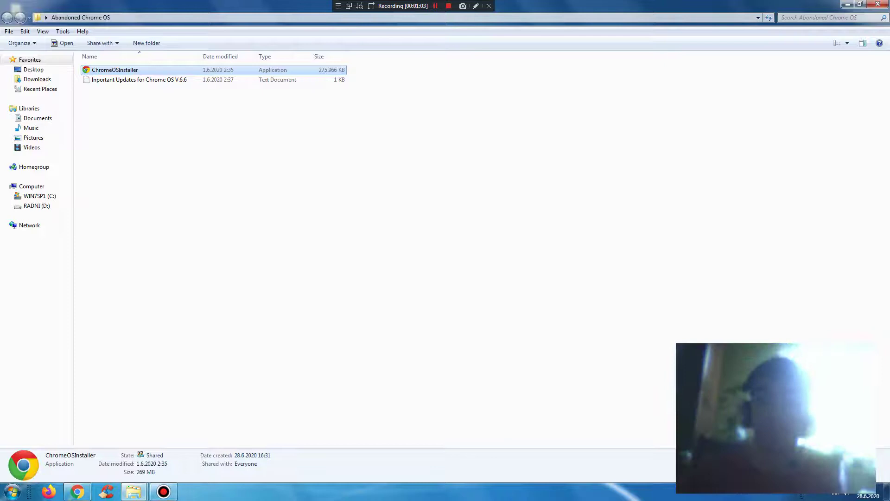
# Launch ChromeOSInstaller and choose Install to bring up the terms-of-service notice.
pyautogui.press('Return')
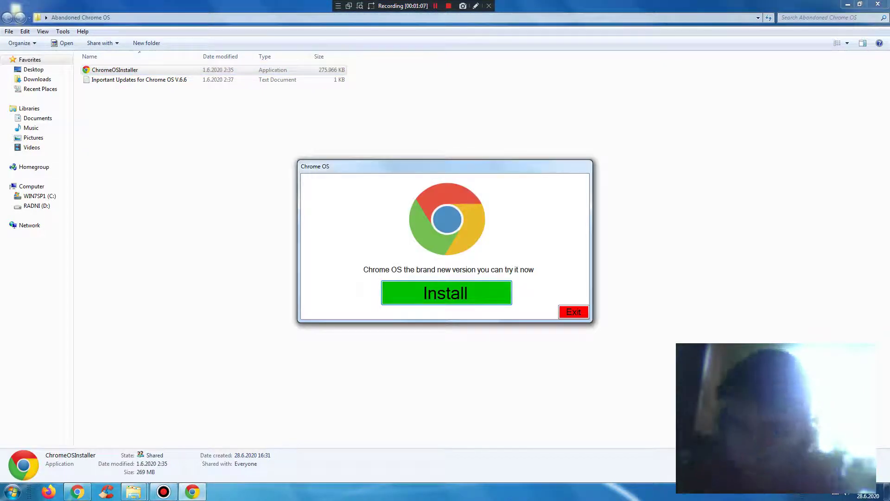
pyautogui.press('Return')
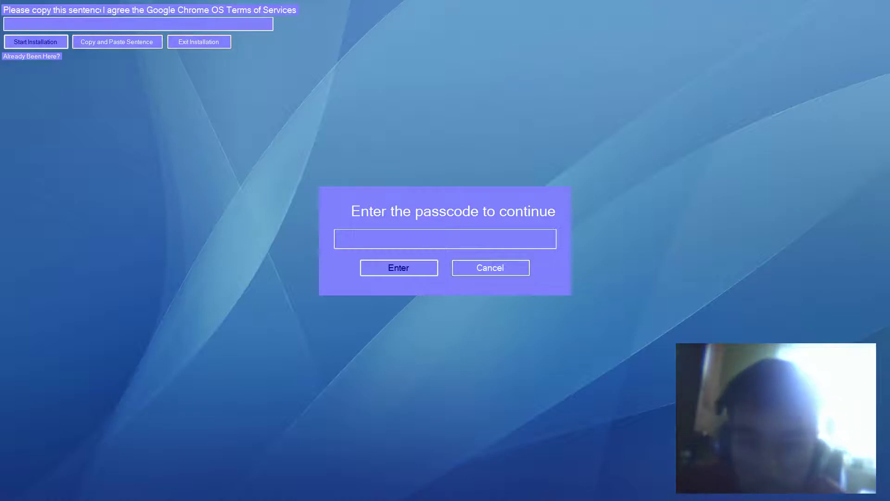
# Paste the copied passcode into the agreement field to reach the Suspended screen.
pyautogui.hotkey('ctrl', 'v')
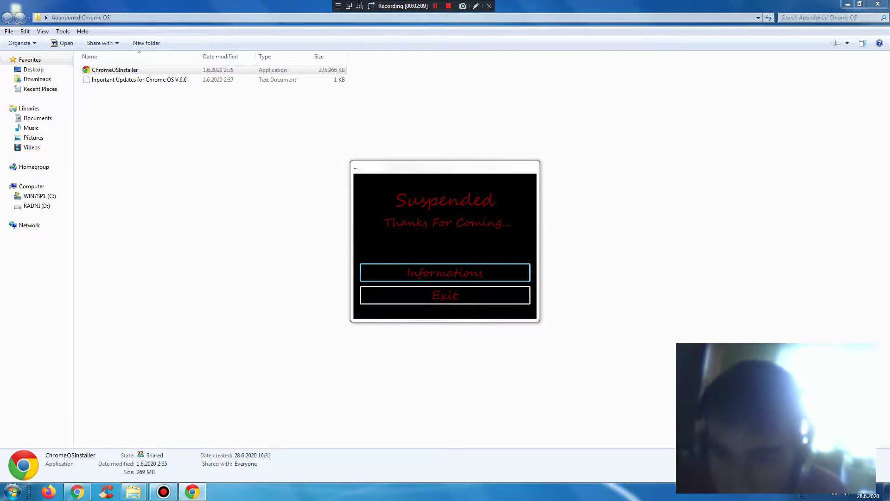
# Read the Informations credits and special thanks messages, then exit via Good bye.
pyautogui.press('Return')
pyautogui.press('Return')
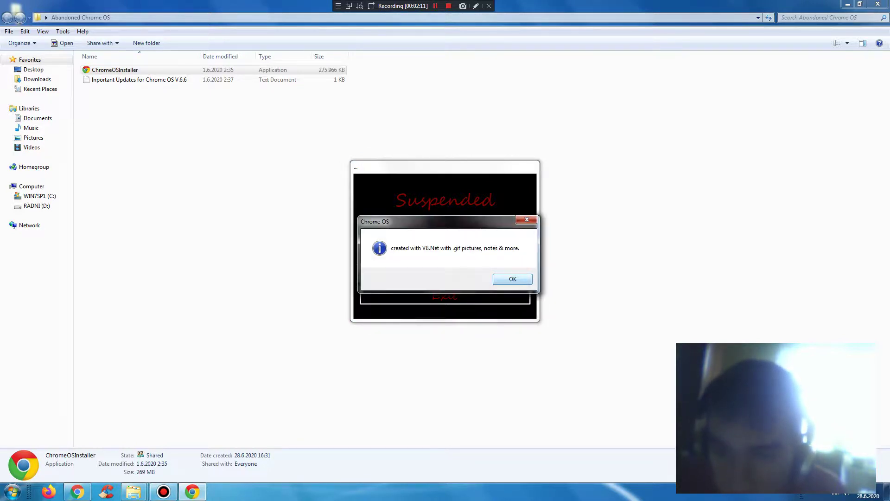
pyautogui.press('Return')
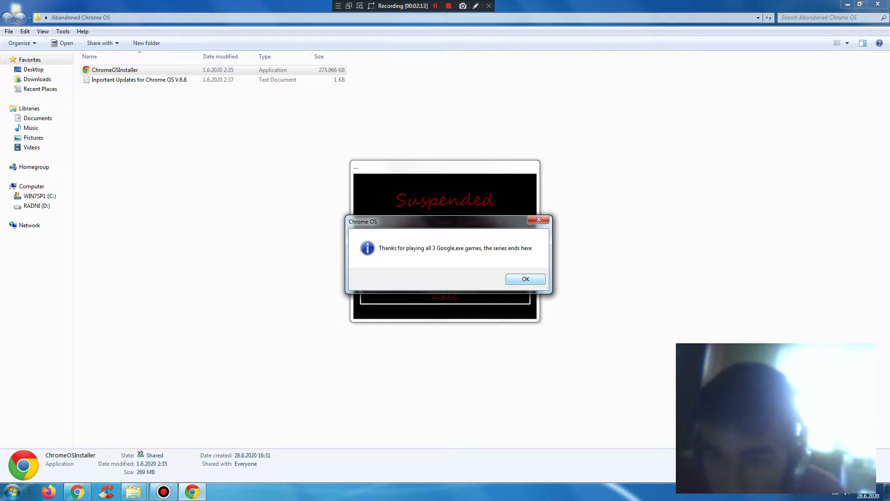
pyautogui.press('Return')
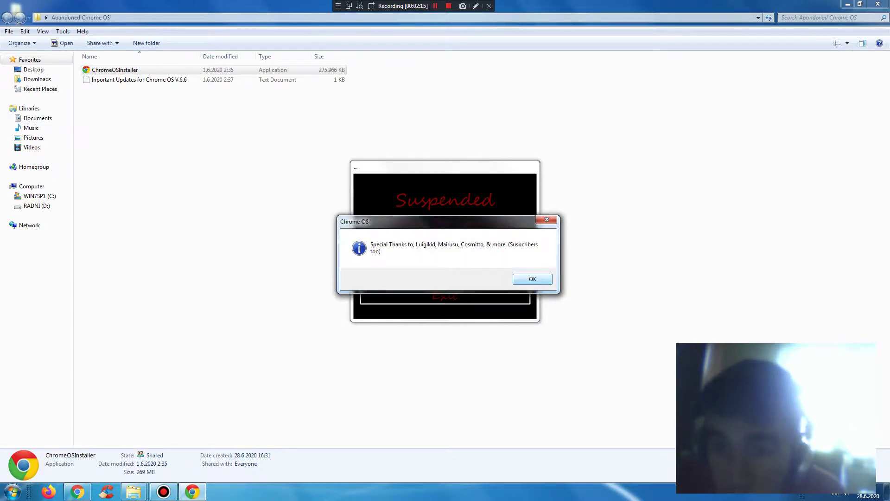
pyautogui.press('Return')
pyautogui.press('Tab')
pyautogui.press('Return')
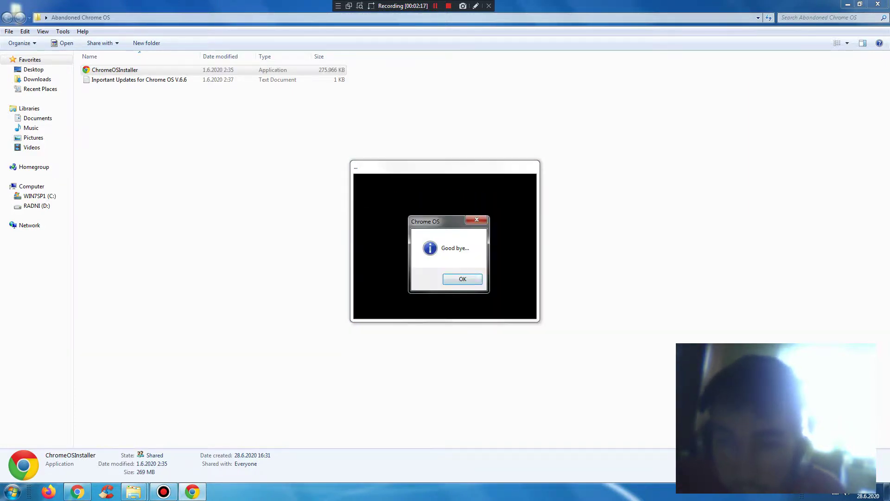
pyautogui.press('Return')
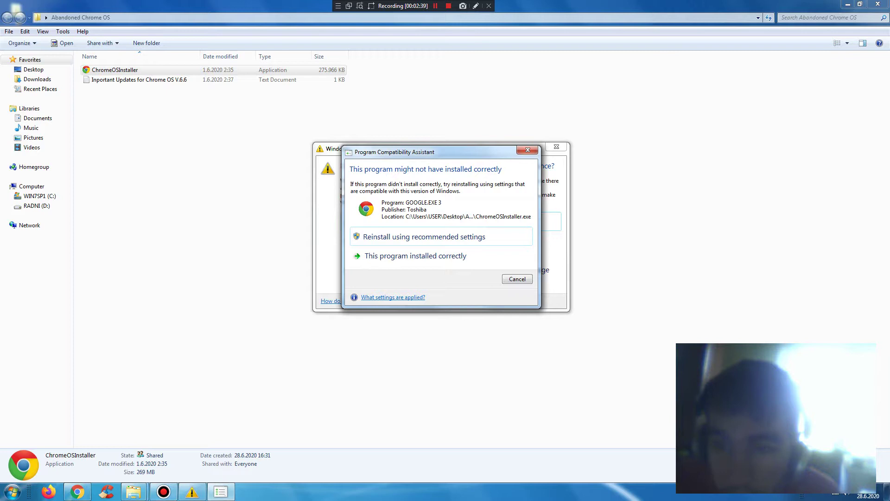
# Cancel the Program Compatibility Assistant warning and keep the current color scheme.
pyautogui.click(517, 278)
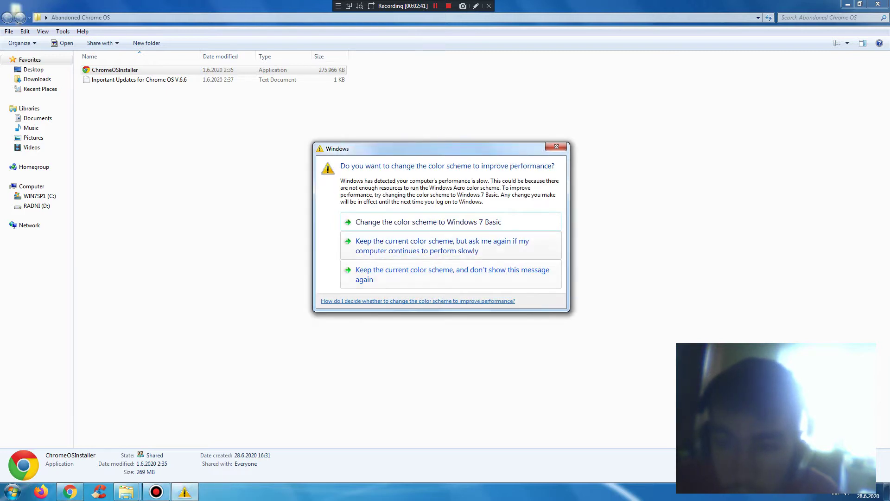
pyautogui.click(442, 246)
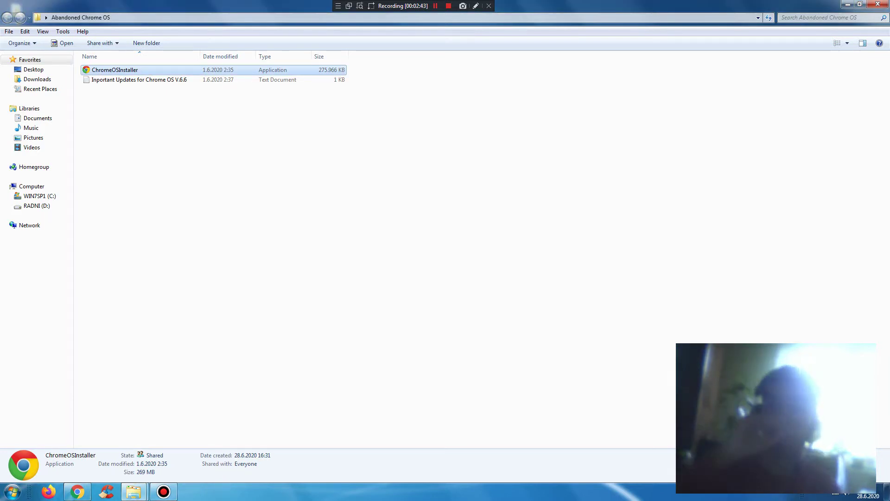